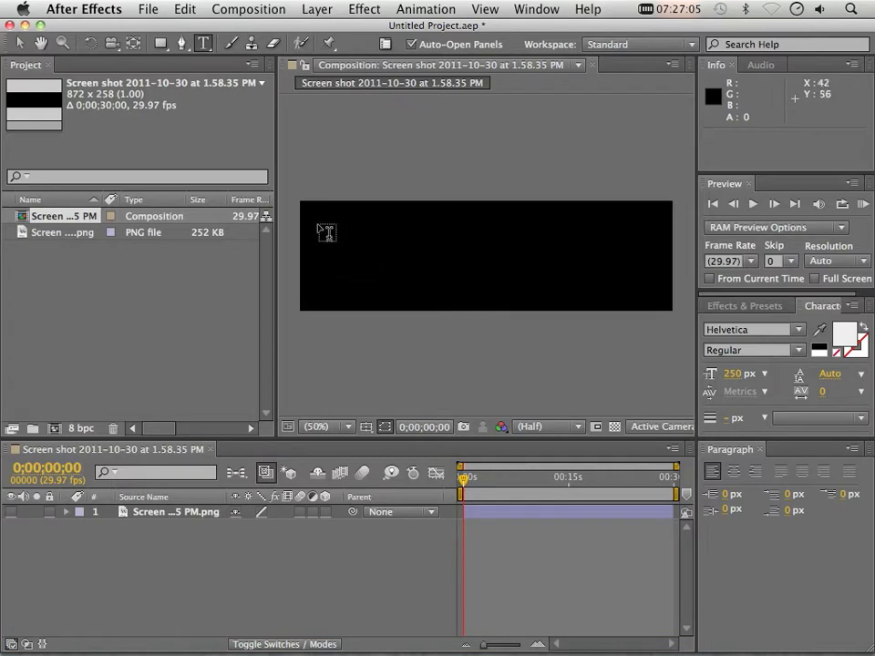
- Draw a text box over the left part of the composition and enter the letter J
drag(310, 216, 428, 303)
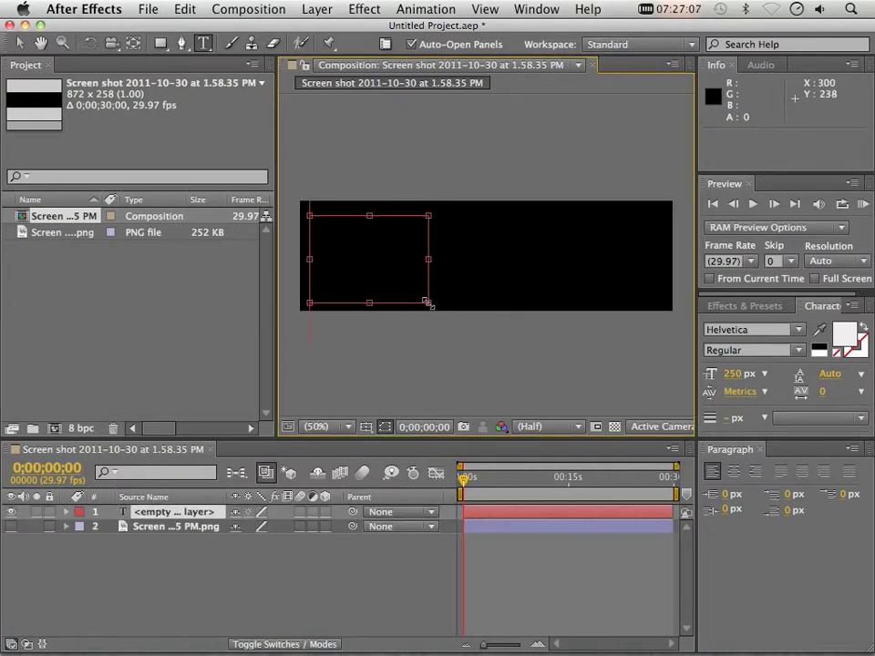
text(J)
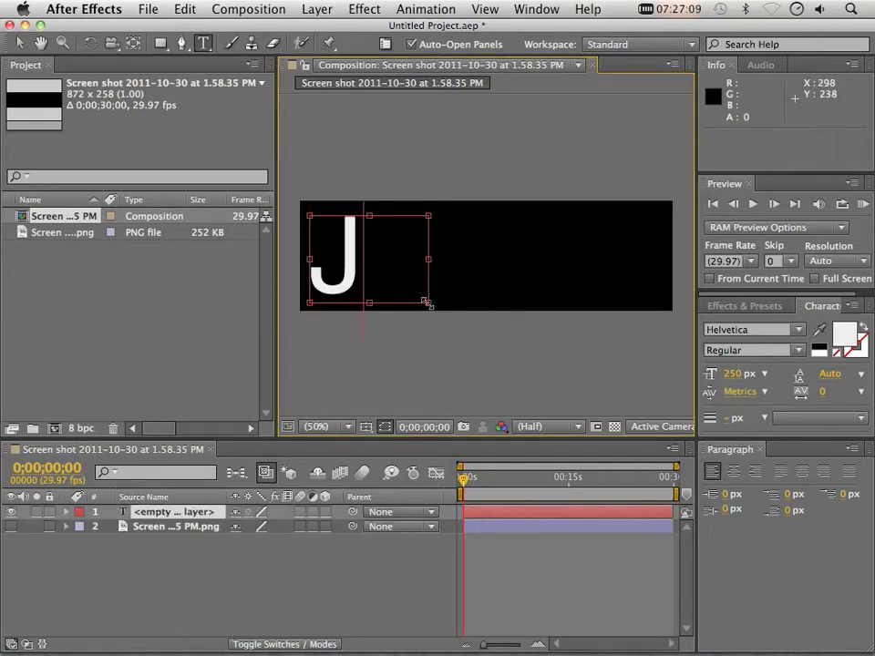
drag(415, 293, 306, 270)
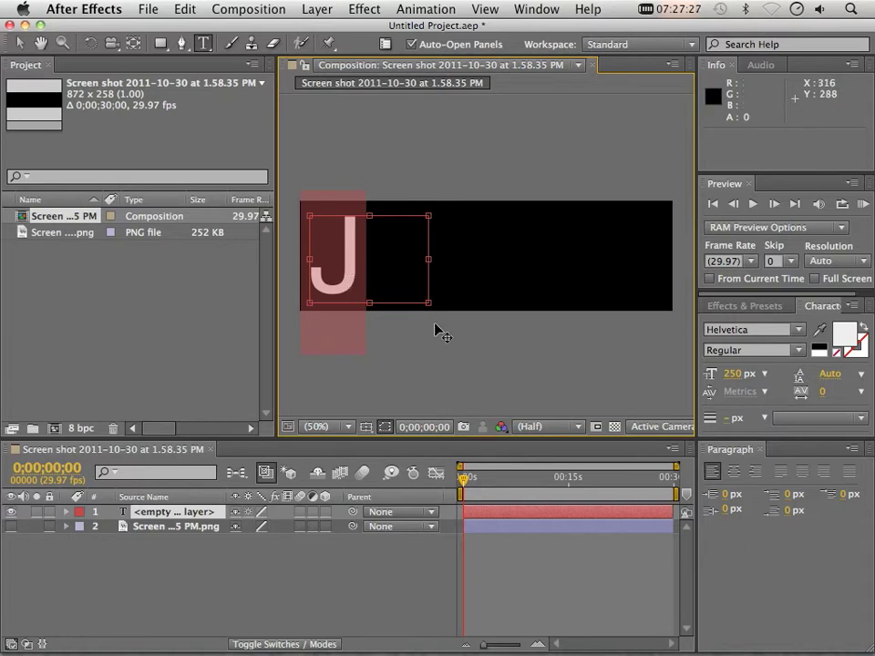
- Move the letter J around the composition with the Selection tool and place it at about 219, 134
click(20, 43)
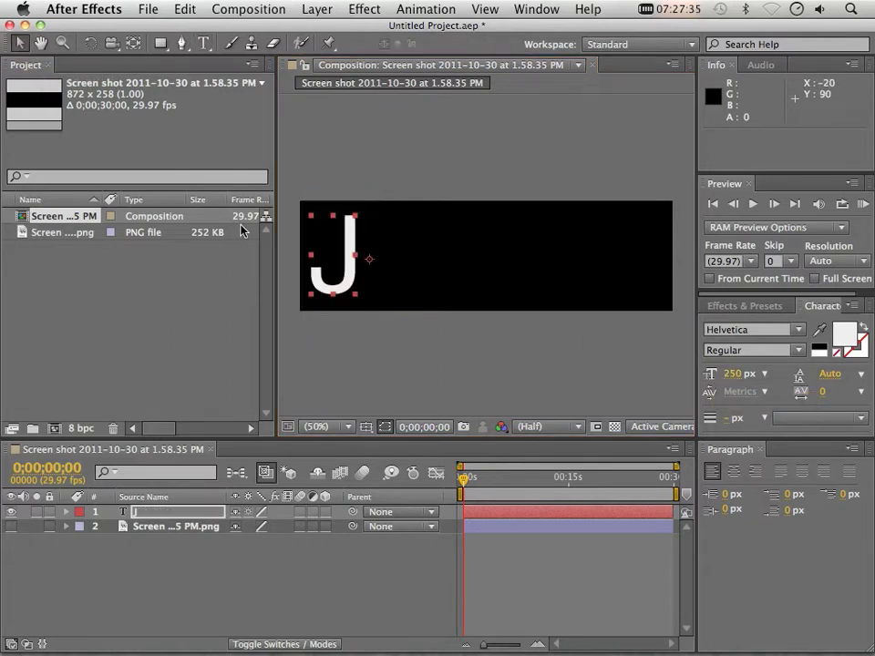
drag(361, 279, 524, 292)
drag(448, 279, 320, 267)
- Replace the letter J with A and move it to about 189, 134
click(204, 45)
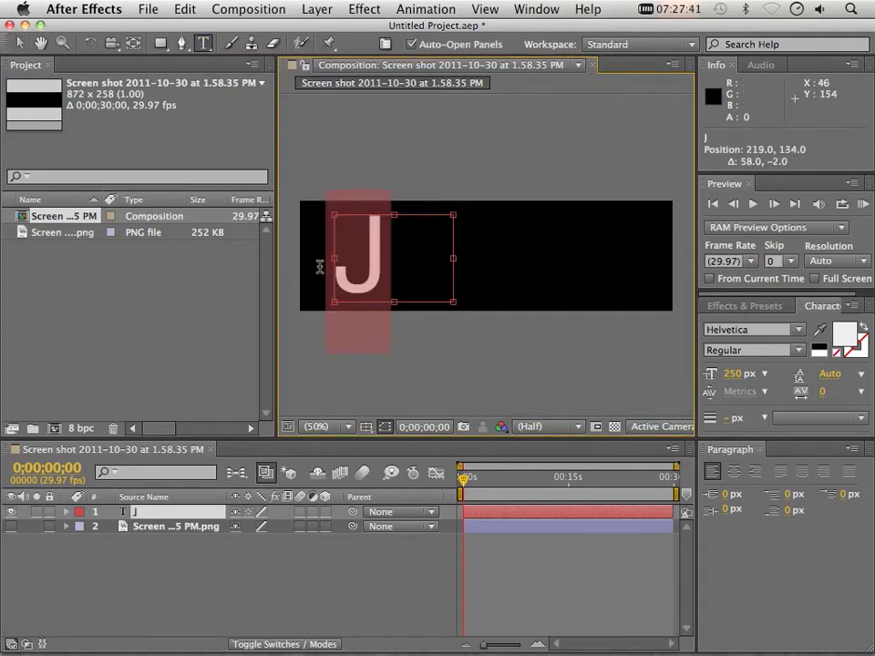
text(A)
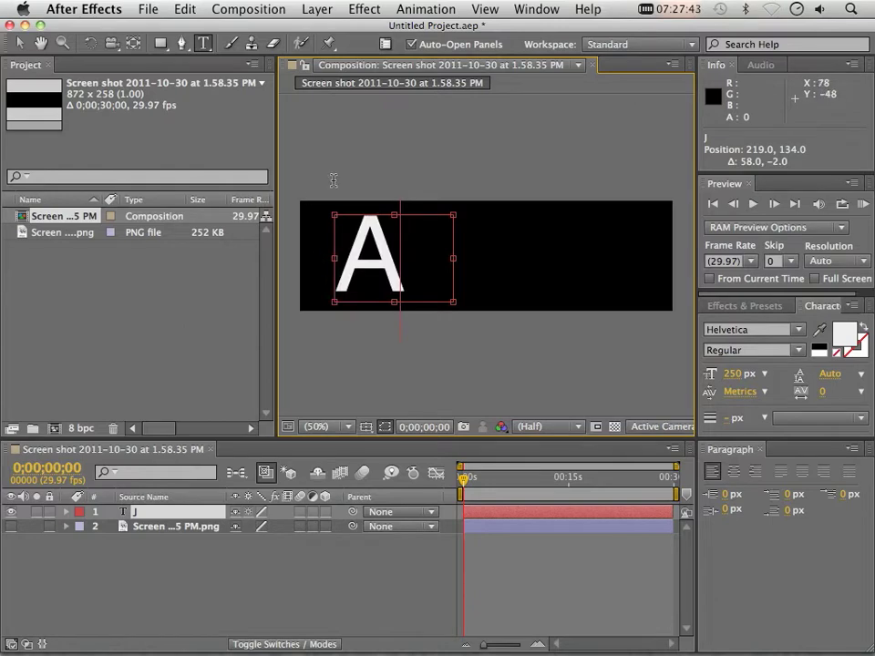
click(19, 44)
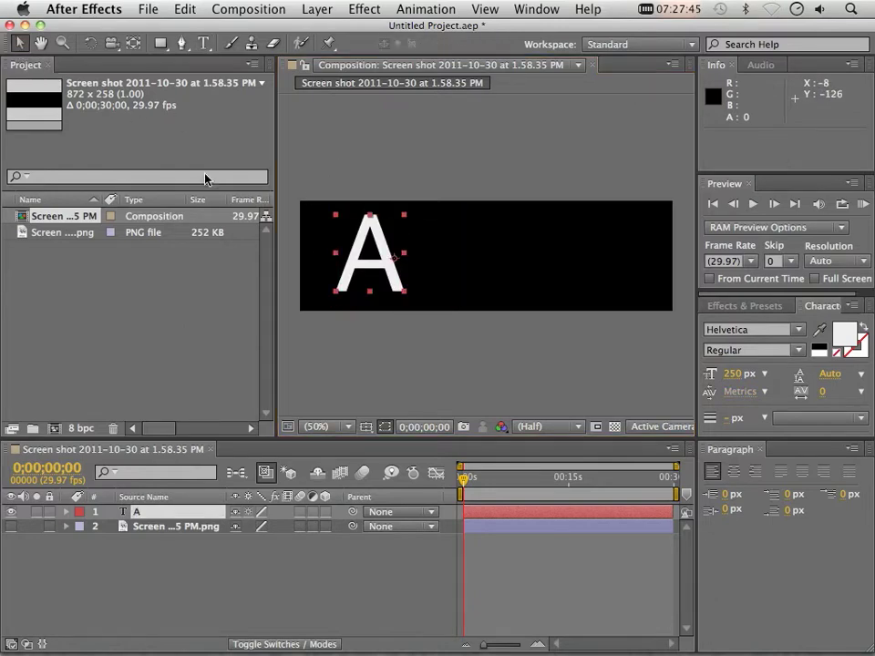
mouse_move(353, 247)
mouse_down()
mouse_move(371, 249)
mouse_move(341, 251)
mouse_up()
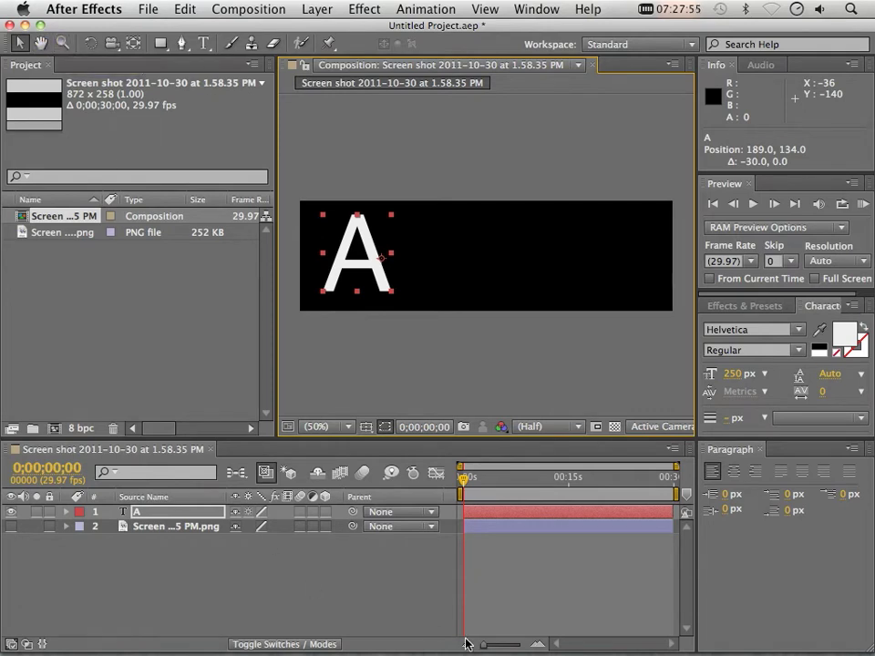
- Zoom the timeline in on the first 15 seconds and zoom the composition view out to 25%
mouse_move(482, 647)
mouse_down()
mouse_move(511, 647)
mouse_move(484, 646)
mouse_move(504, 637)
mouse_move(499, 642)
mouse_up()
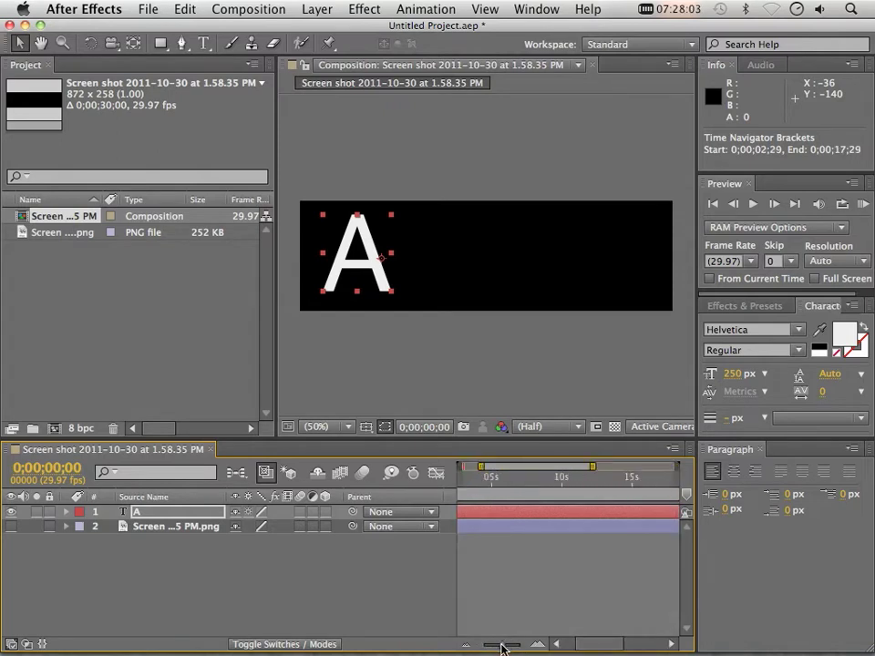
scroll(411, 319, down, 4)
scroll(411, 317, up, 4)
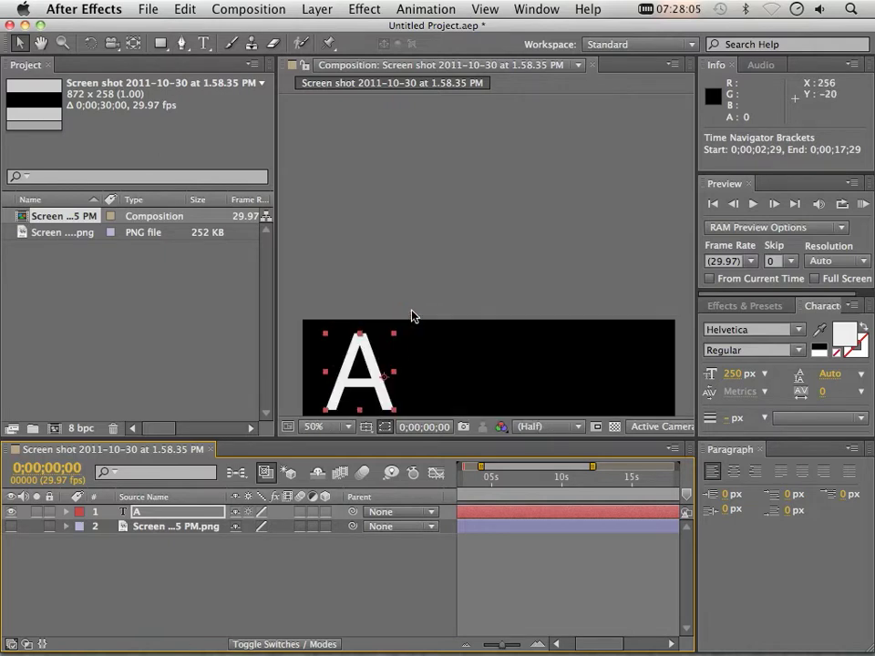
scroll(411, 316, up, 1)
scroll(412, 318, down, 2)
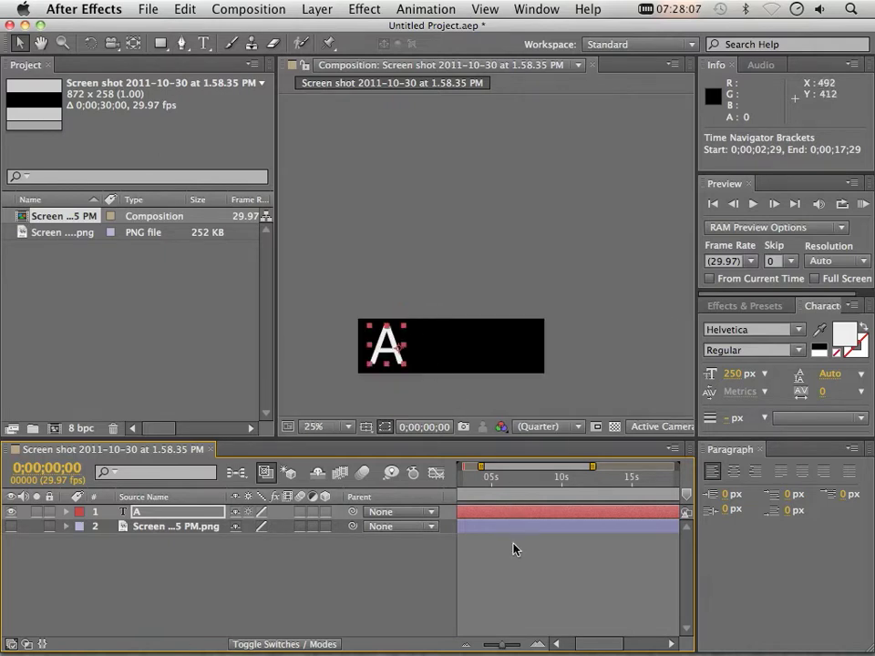
mouse_move(507, 648)
mouse_down()
mouse_move(497, 648)
mouse_move(504, 646)
mouse_up()
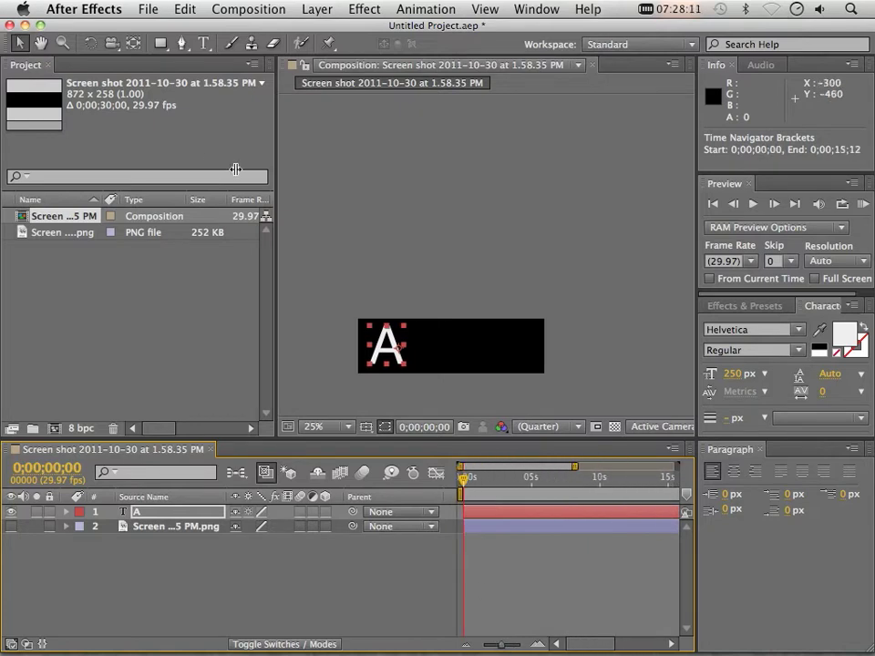
- Examine the letter A at several magnifications with the Hand tool and settle on a 50% view of the composition
click(40, 43)
drag(393, 259, 412, 188)
drag(355, 207, 355, 174)
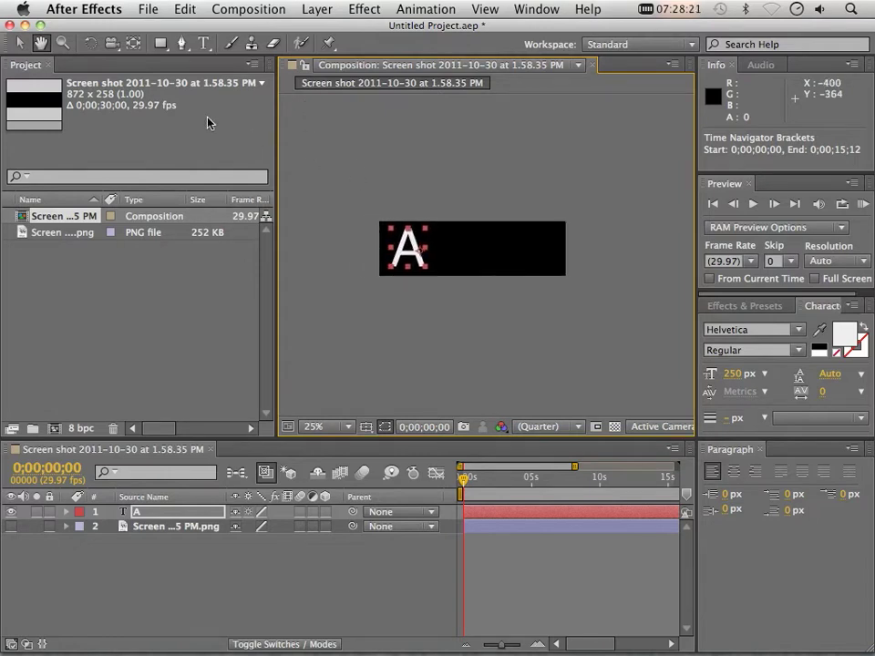
scroll(416, 288, up, 5)
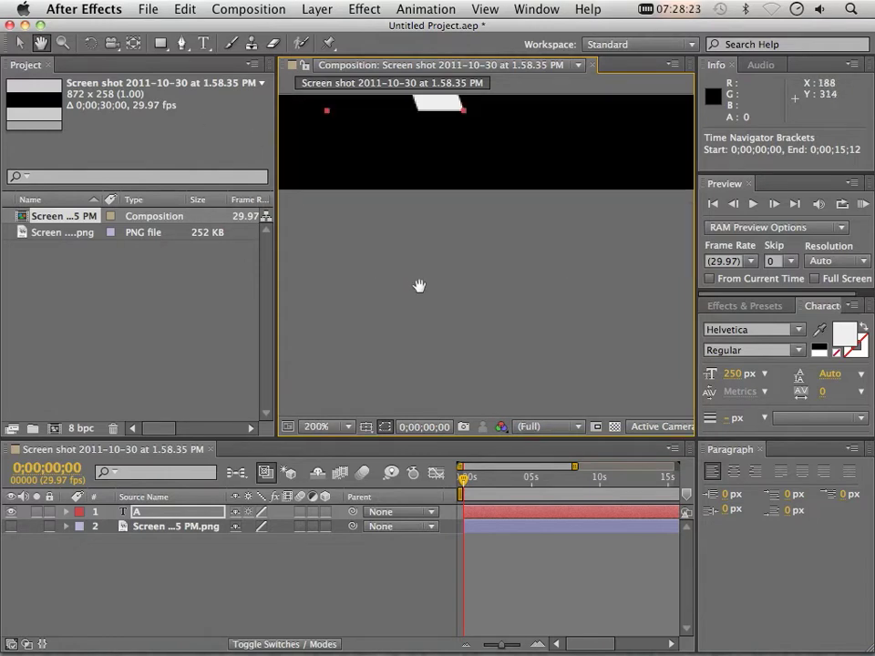
drag(408, 235, 542, 503)
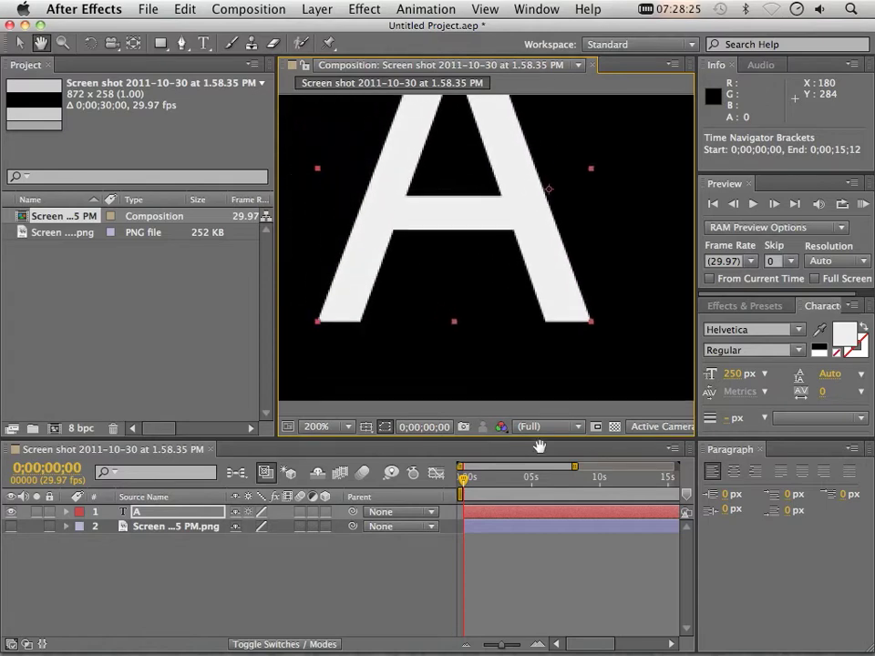
drag(501, 341, 455, 275)
scroll(455, 276, down, 5)
scroll(455, 276, up, 4)
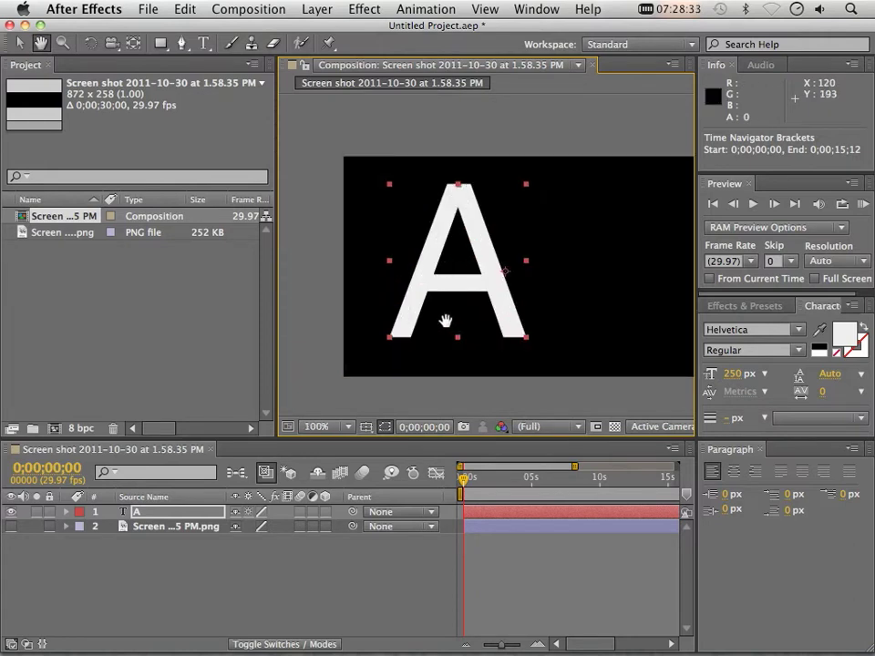
scroll(446, 320, down, 4)
scroll(460, 334, up, 2)
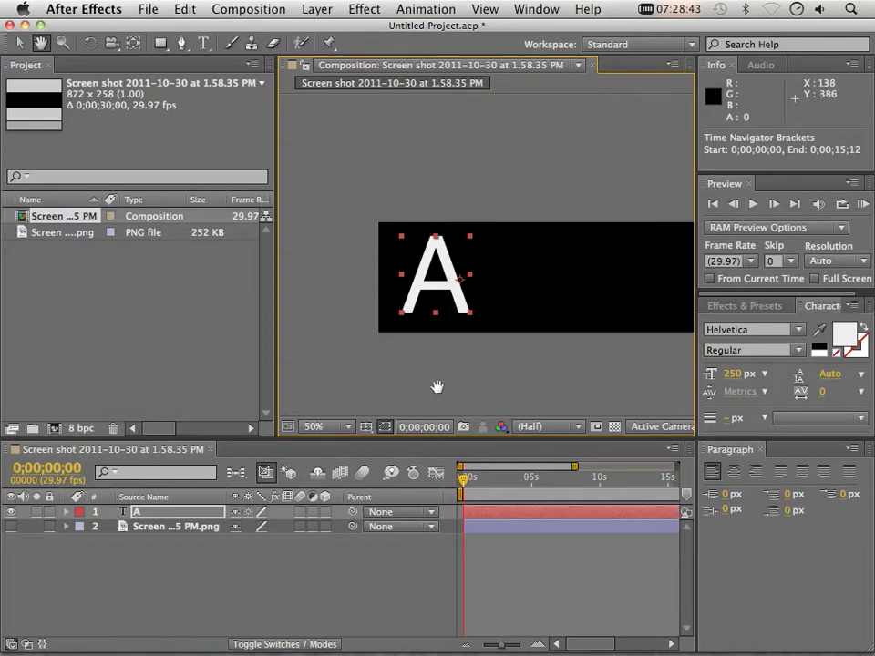
drag(441, 369, 377, 368)
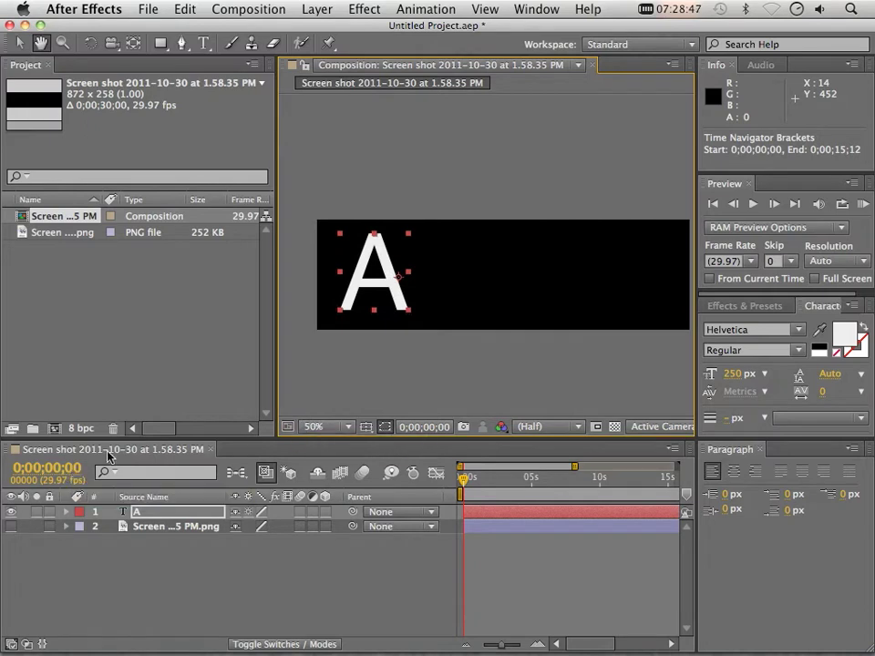
- Reveal the Transform properties of text layer A in the timeline
click(66, 515)
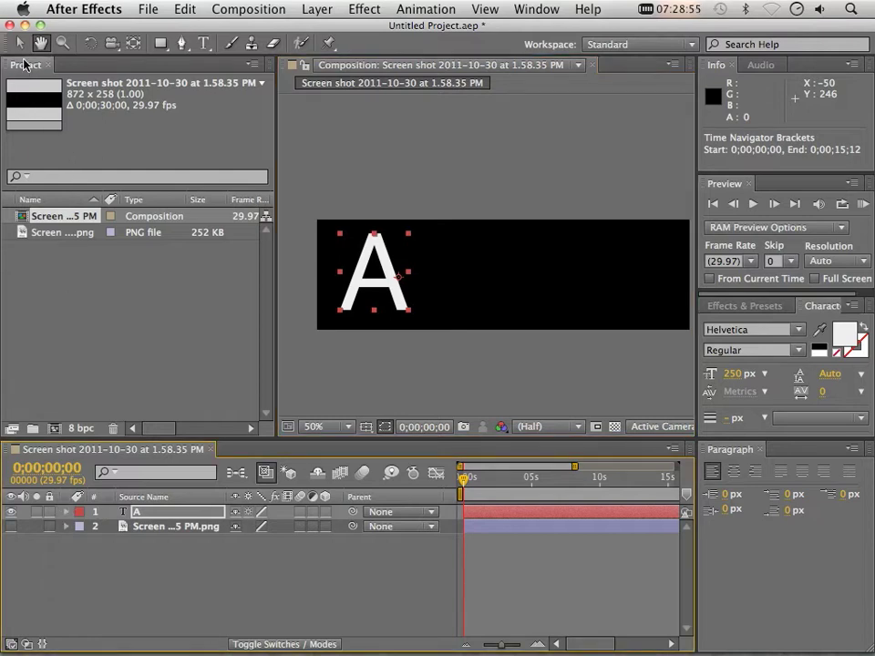
click(19, 43)
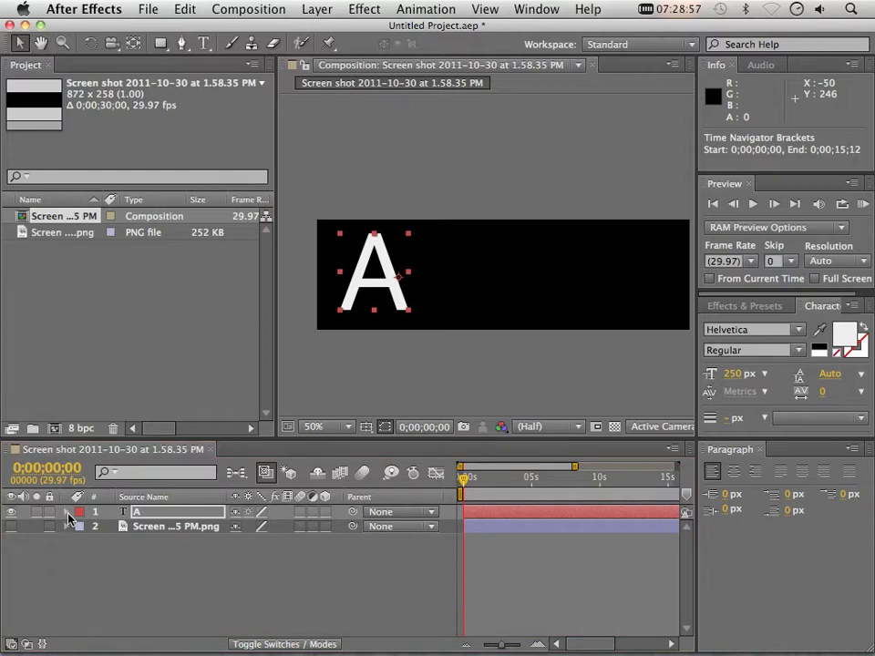
click(68, 515)
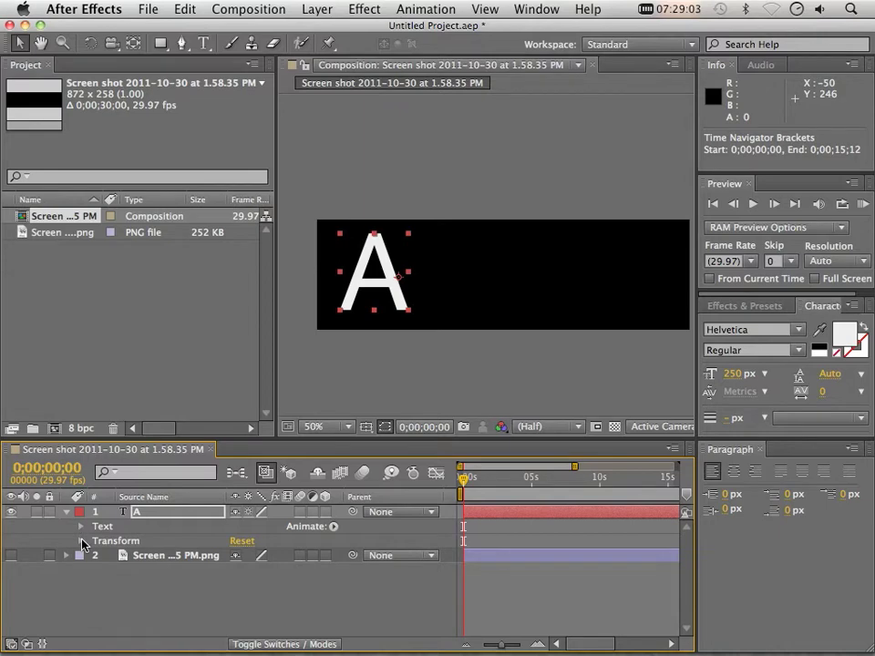
click(81, 541)
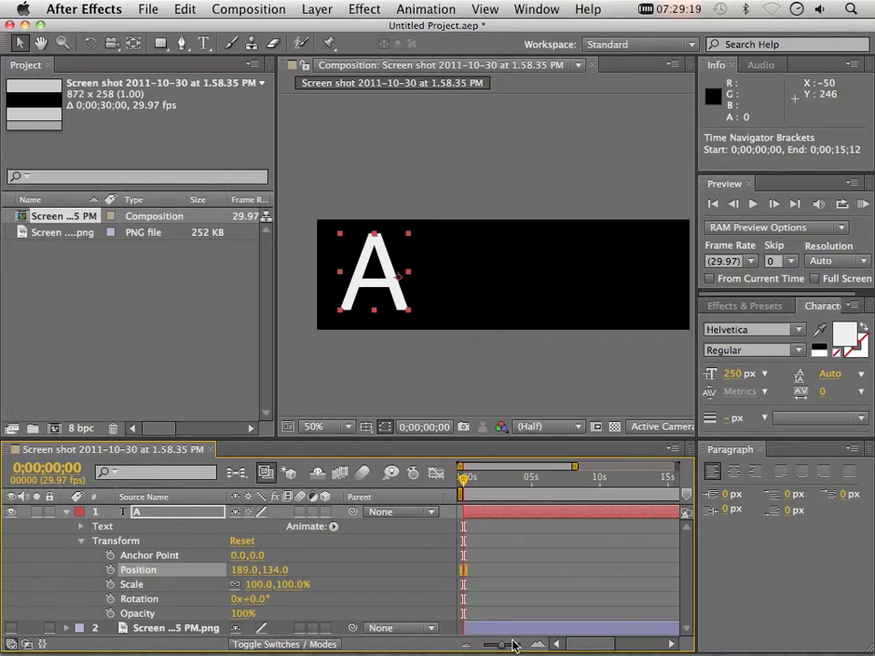
- Fit the full 30 seconds in the timeline and extend the work area to the composition's end at 0;00;29;29
drag(504, 643, 475, 648)
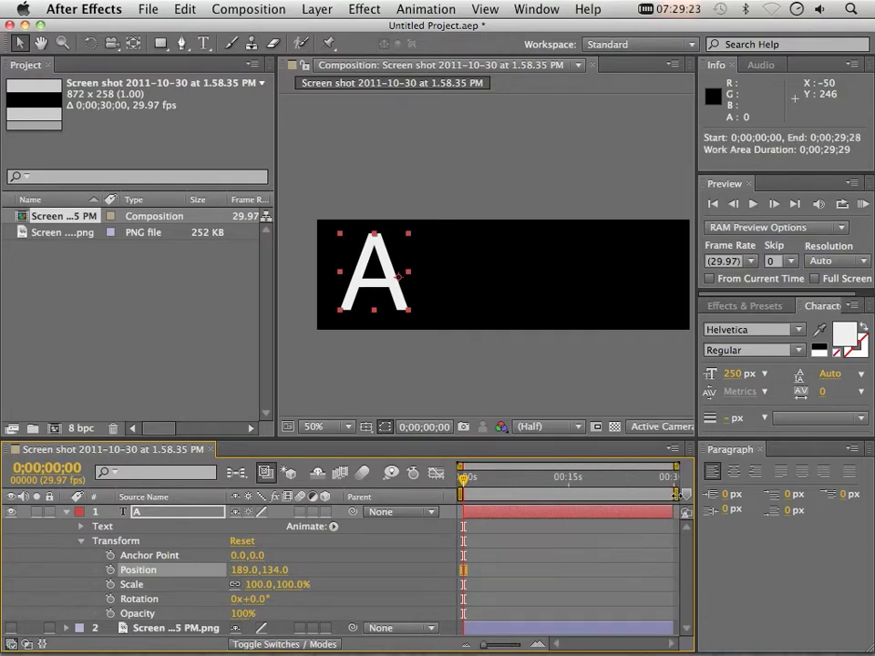
drag(676, 494, 696, 505)
mouse_move(465, 485)
mouse_down()
mouse_move(563, 484)
mouse_move(463, 484)
mouse_up()
- Keyframe layer A's opacity to 100% at the start, 0% at 0;00;15;07 and 100% at 0;00;29;29
click(111, 614)
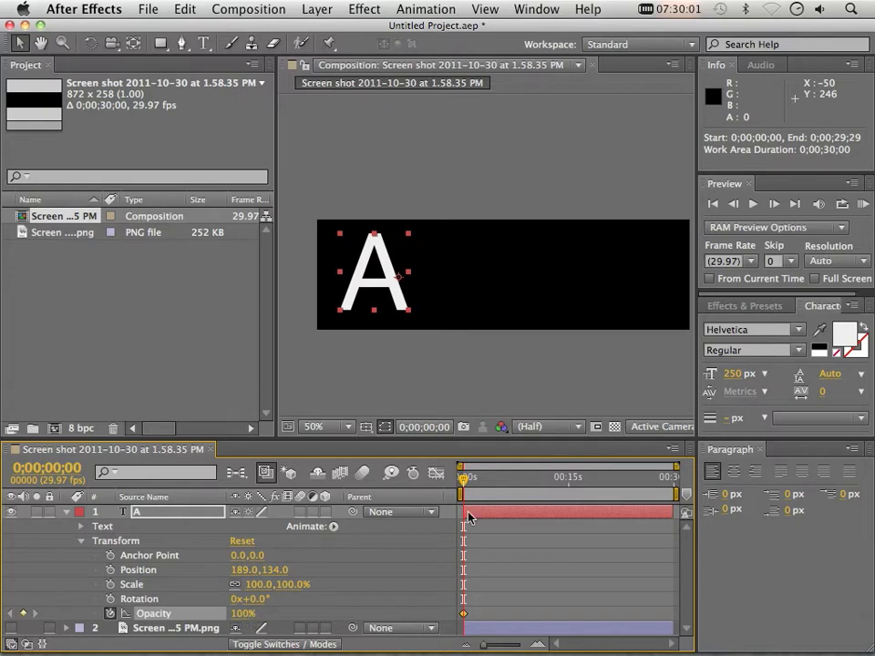
drag(465, 487, 575, 485)
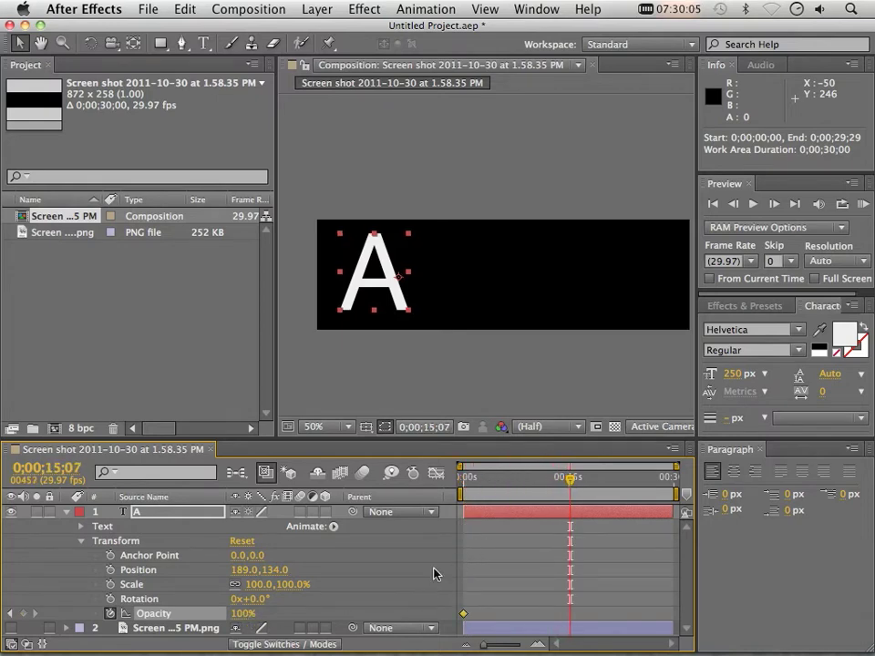
drag(242, 616, 151, 616)
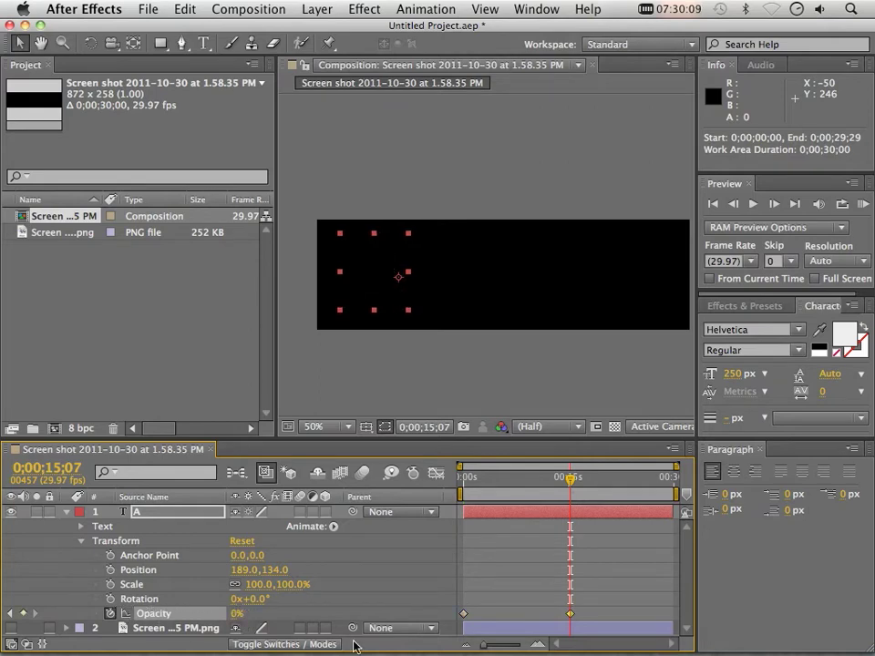
drag(590, 489, 663, 513)
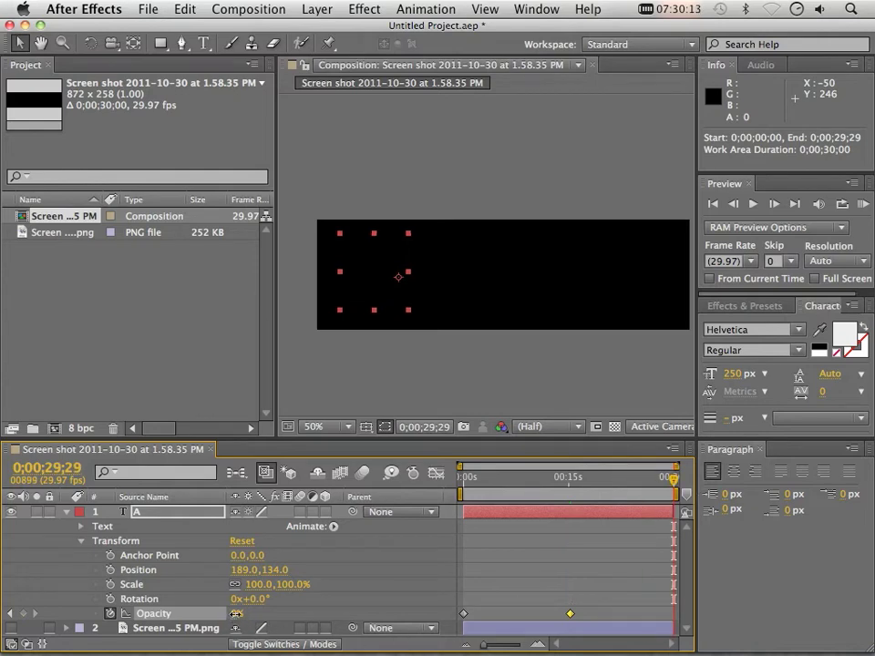
drag(239, 617, 338, 621)
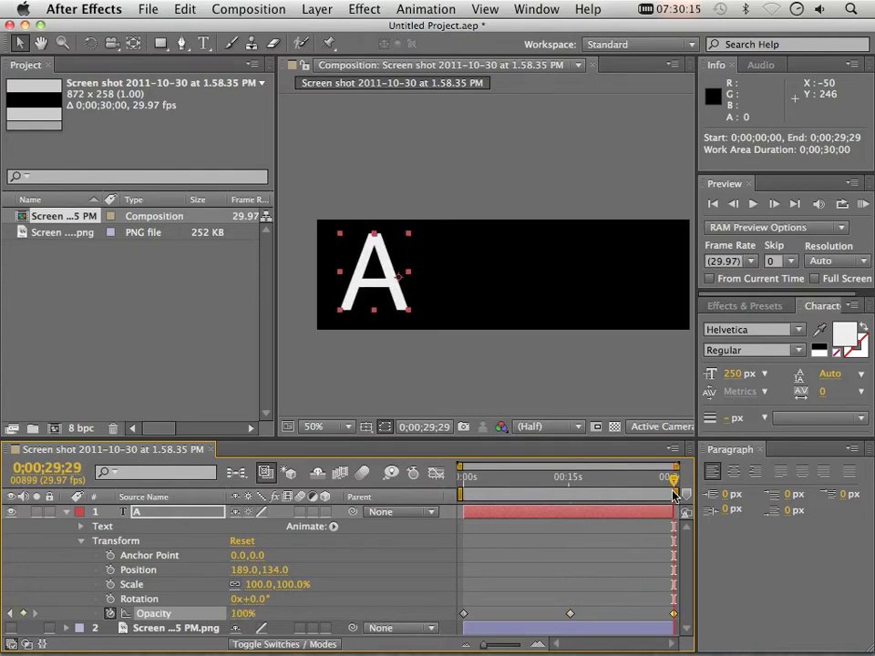
- Delete all opacity keyframes of layer A and return the current time to the start
drag(674, 489, 682, 533)
click(673, 616)
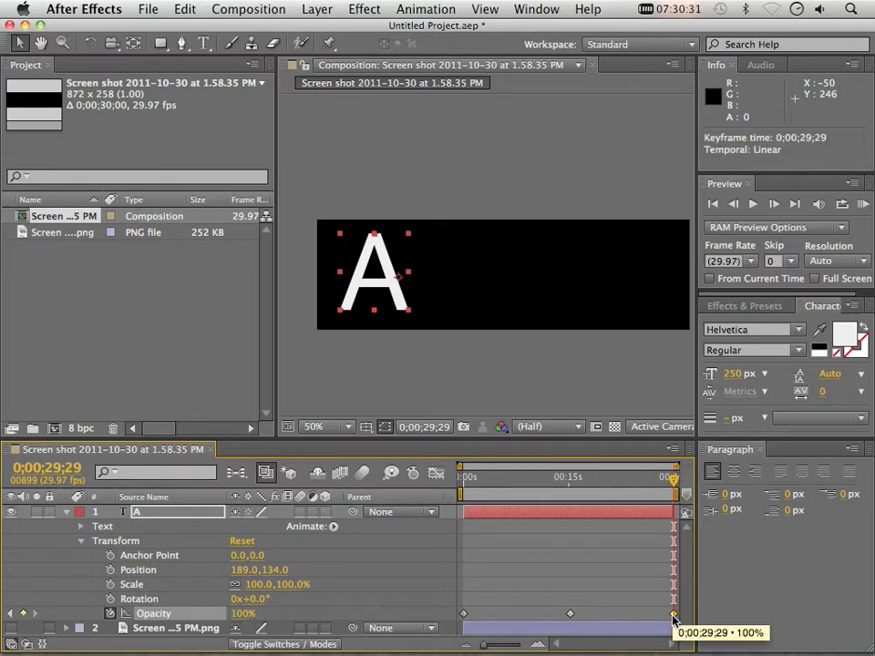
key(Delete)
click(570, 615)
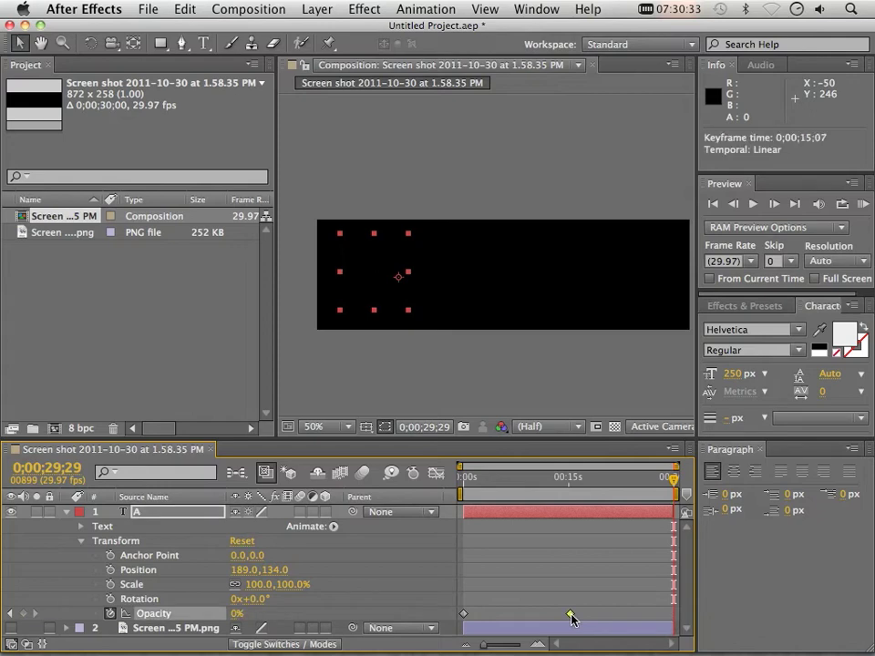
key(Delete)
drag(475, 483, 439, 481)
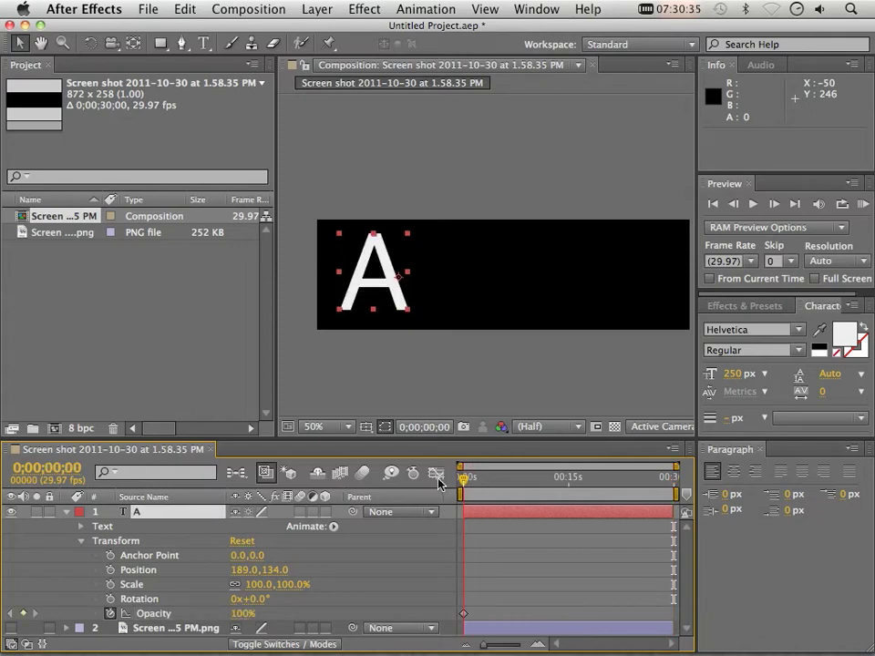
click(463, 617)
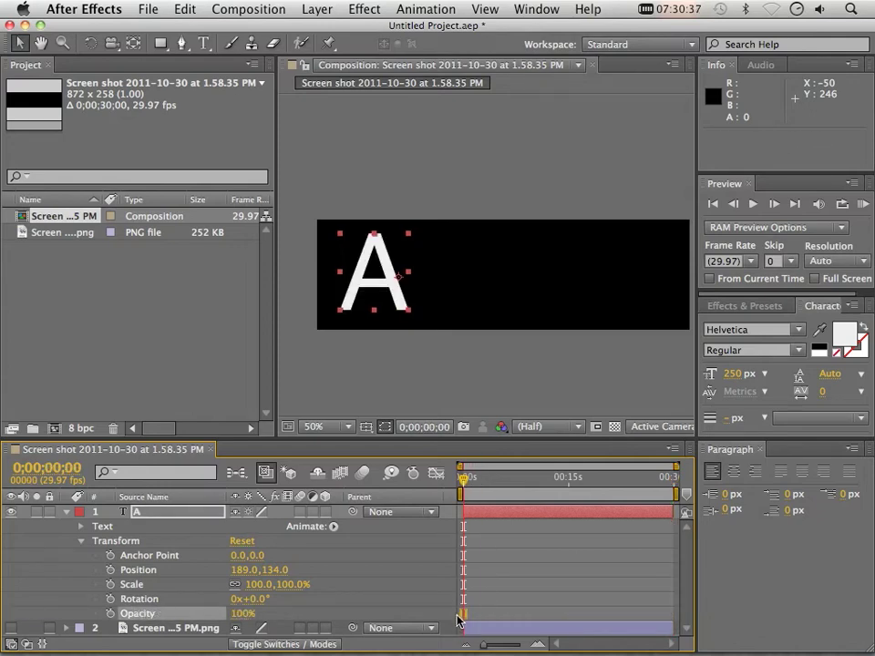
- Keyframe layer A's position at about 187, -158 above the frame at the start and about 189, 148 inside it at 0;00;15;00
click(109, 572)
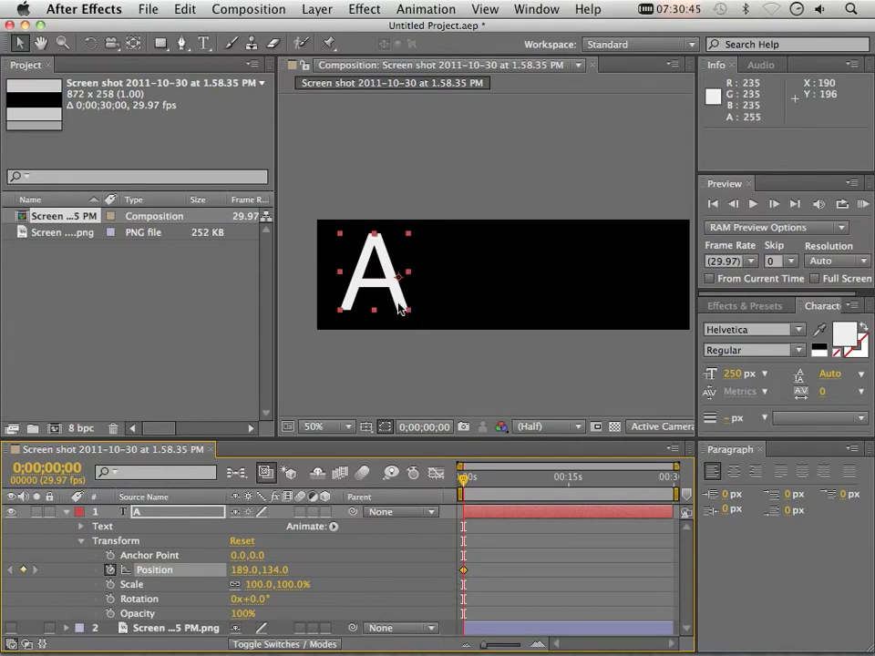
drag(399, 312, 398, 182)
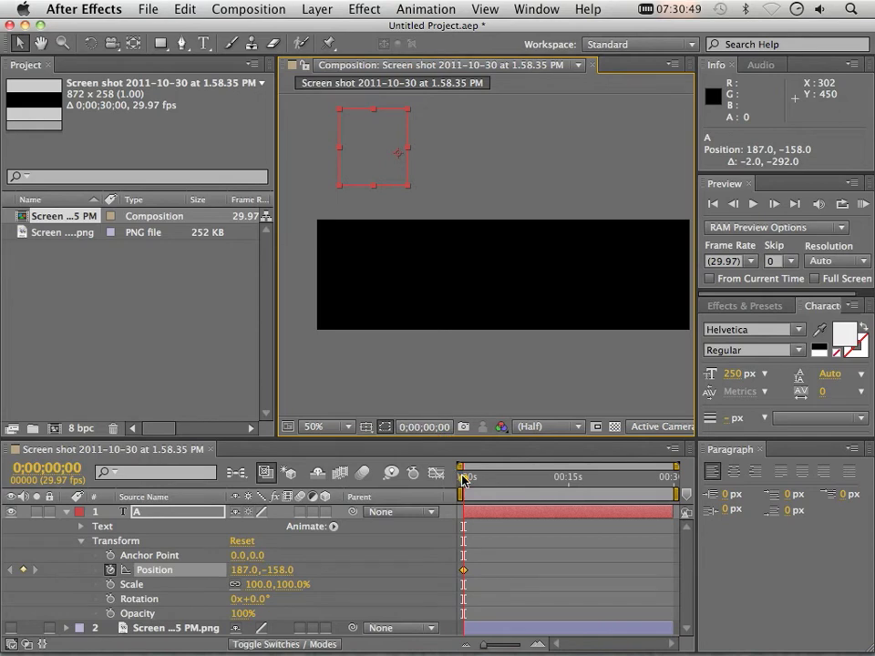
drag(463, 480, 568, 477)
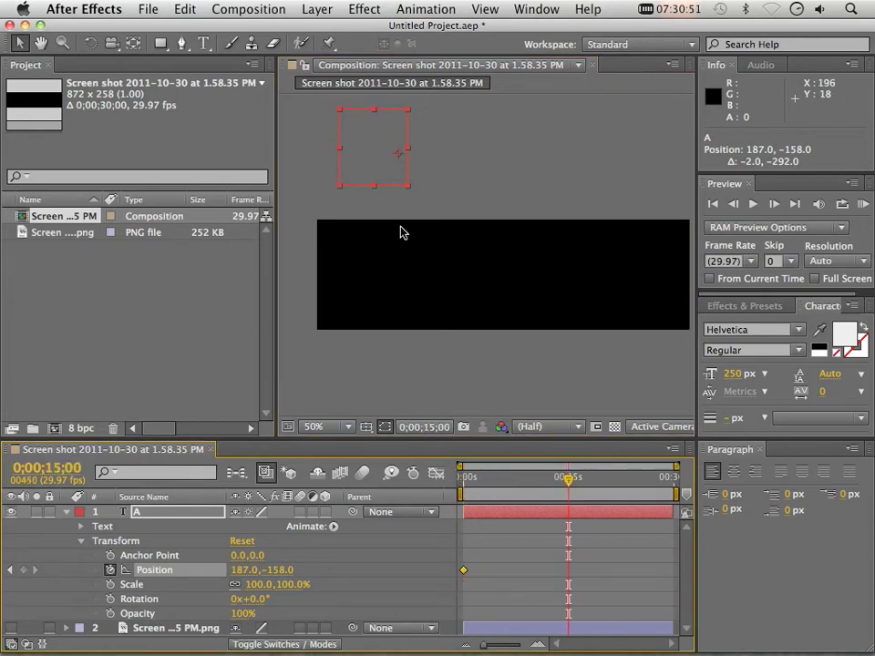
drag(384, 129, 386, 265)
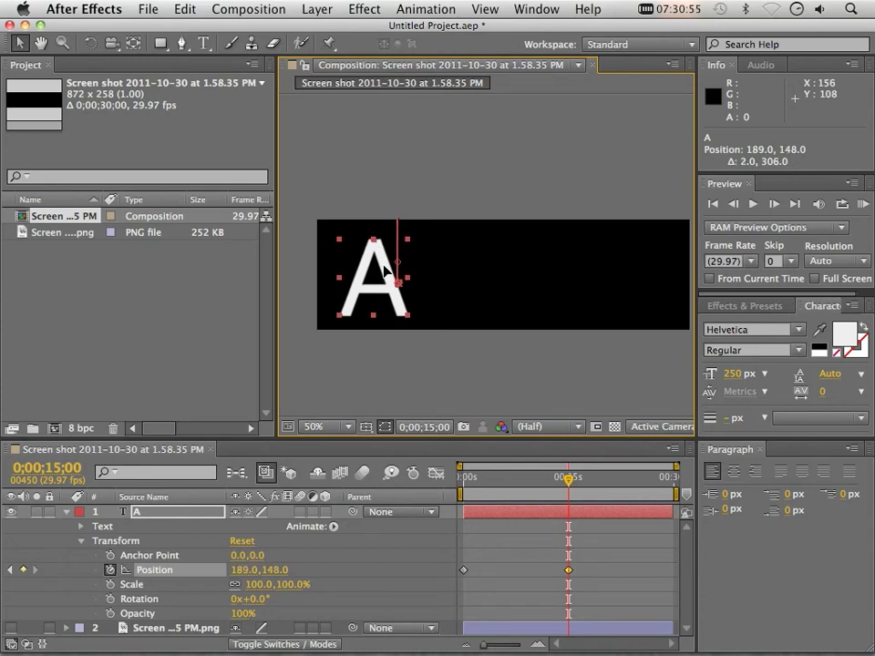
- Keyframe layer A's opacity to 0% at the start of the composition and 100% at 0;00;15;00
drag(567, 486, 461, 478)
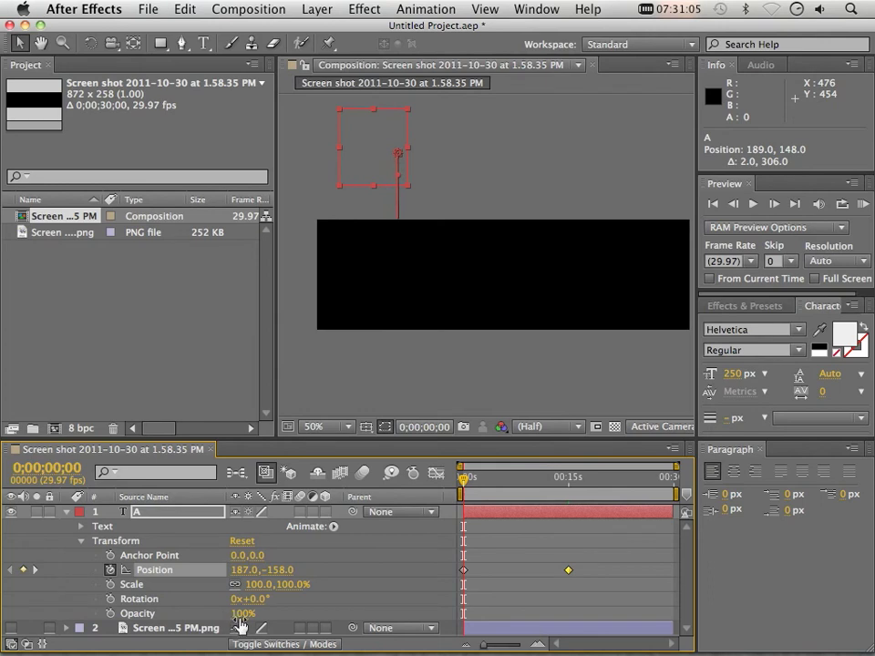
drag(238, 613, 196, 620)
click(151, 614)
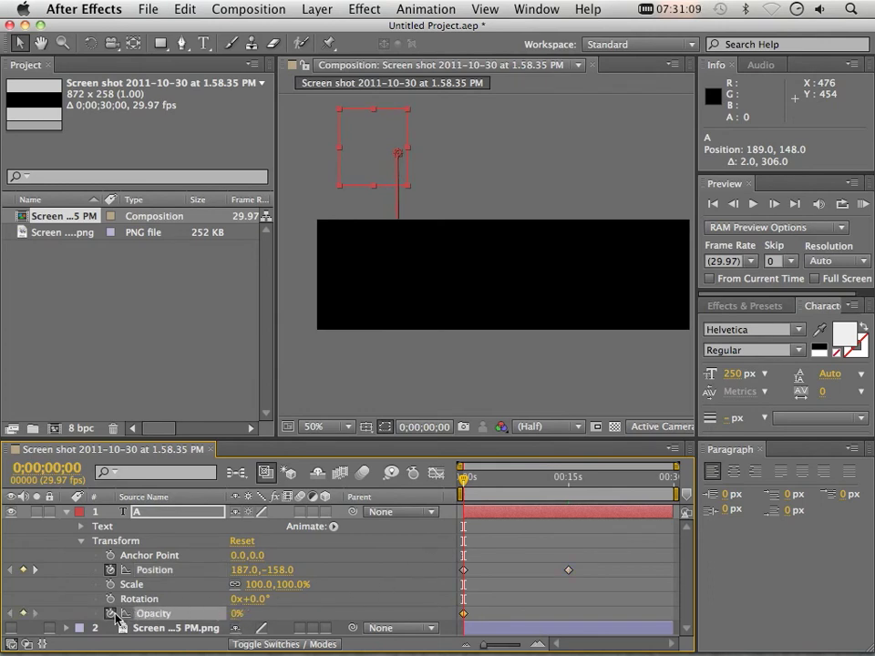
click(109, 613)
drag(465, 483, 573, 498)
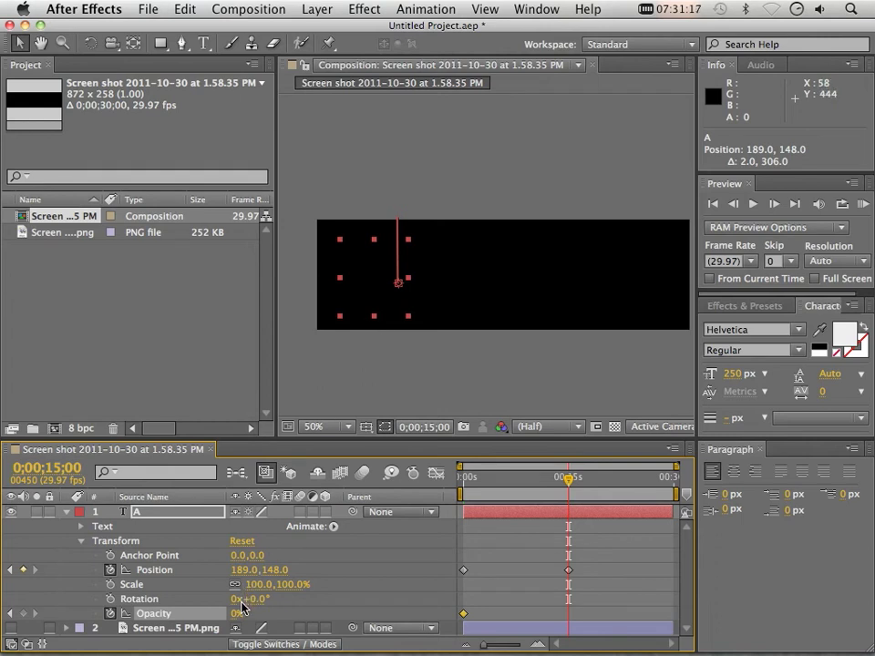
drag(237, 618, 410, 600)
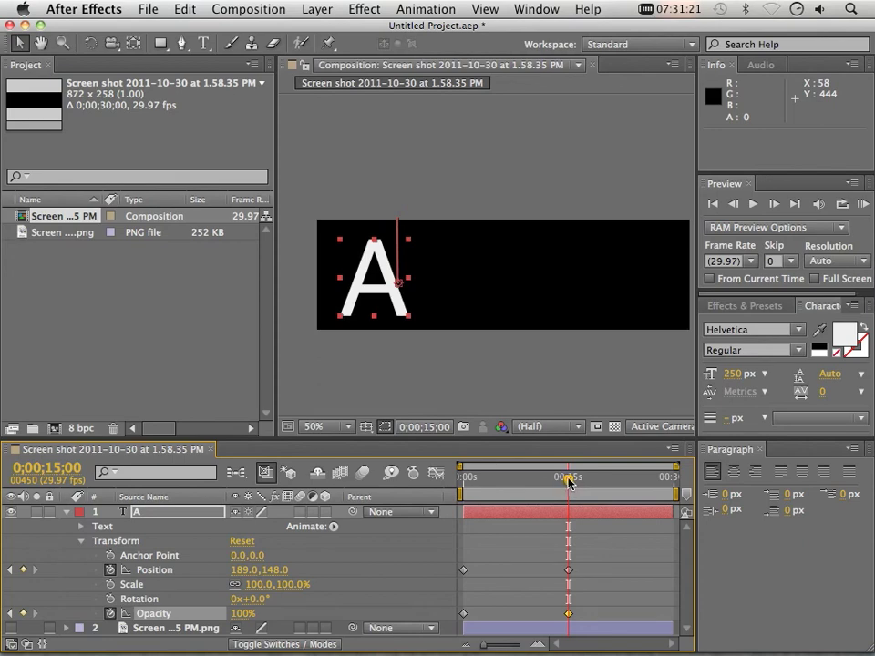
- Delay layer A's fade-in by moving its 0% opacity keyframe to about 0;00;10;07, and preview the animation around 0;00;15;00
mouse_move(568, 483)
mouse_down()
mouse_move(446, 470)
mouse_move(574, 481)
mouse_move(571, 492)
mouse_up()
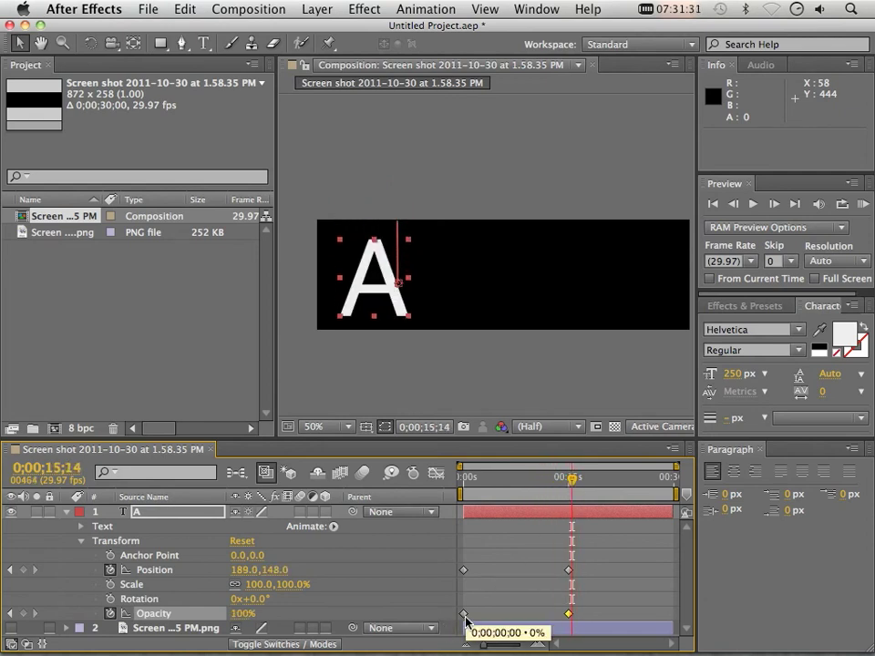
drag(466, 619, 517, 622)
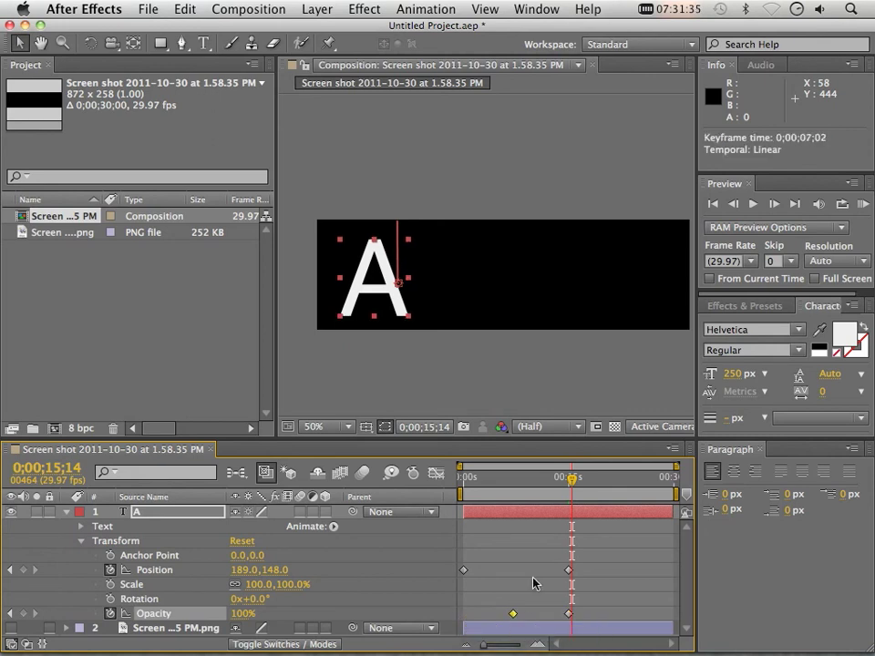
mouse_move(576, 494)
mouse_down()
mouse_move(547, 483)
mouse_move(467, 485)
mouse_move(571, 495)
mouse_up()
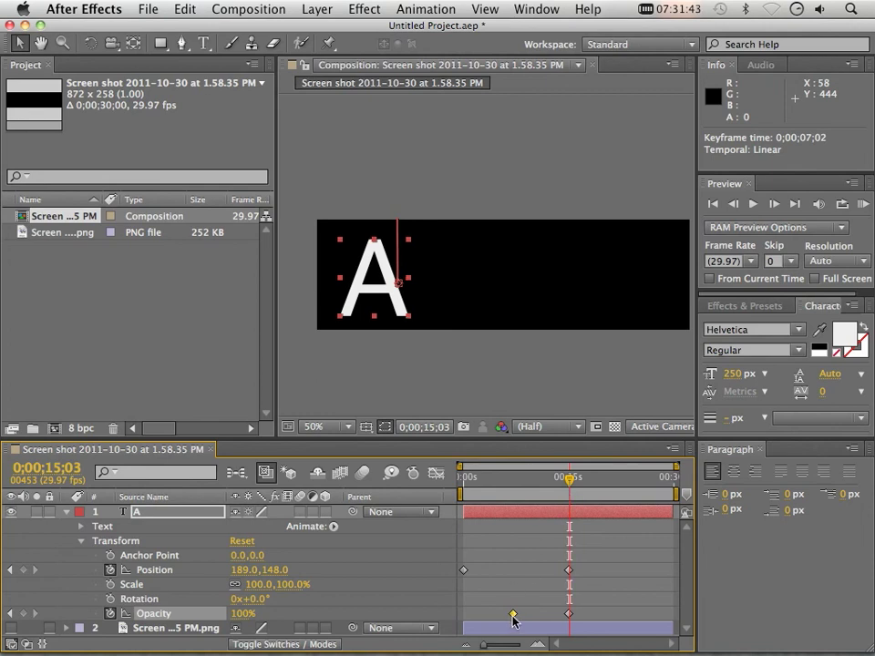
drag(513, 620, 535, 620)
click(566, 491)
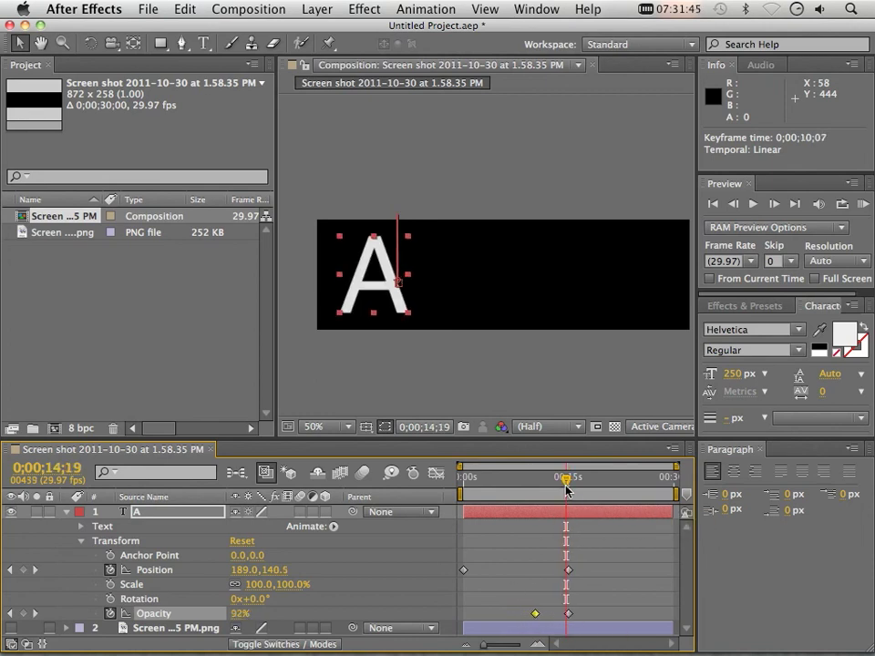
mouse_move(566, 490)
mouse_down()
mouse_move(504, 489)
mouse_move(497, 494)
mouse_move(567, 497)
mouse_move(490, 500)
mouse_move(568, 510)
mouse_up()
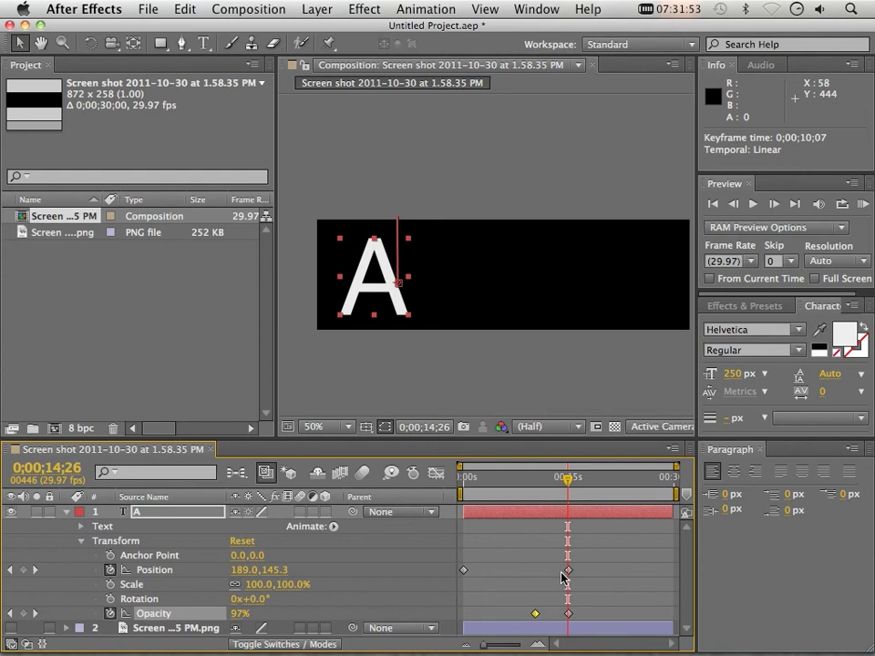